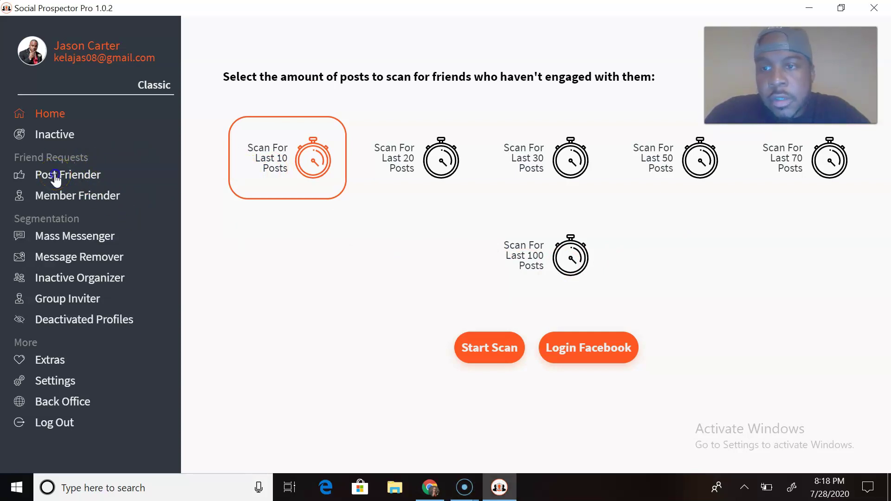
- Open Post Friender's Facebook window maximized and scroll to the TikTok For Business post with 25 reactions
{"action": "left_click", "coordinate": [56, 178]}
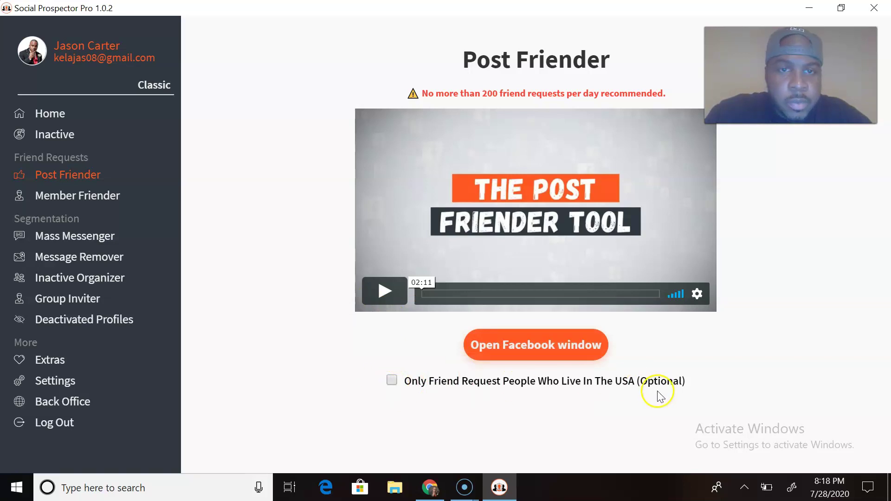
{"action": "left_click", "coordinate": [534, 351]}
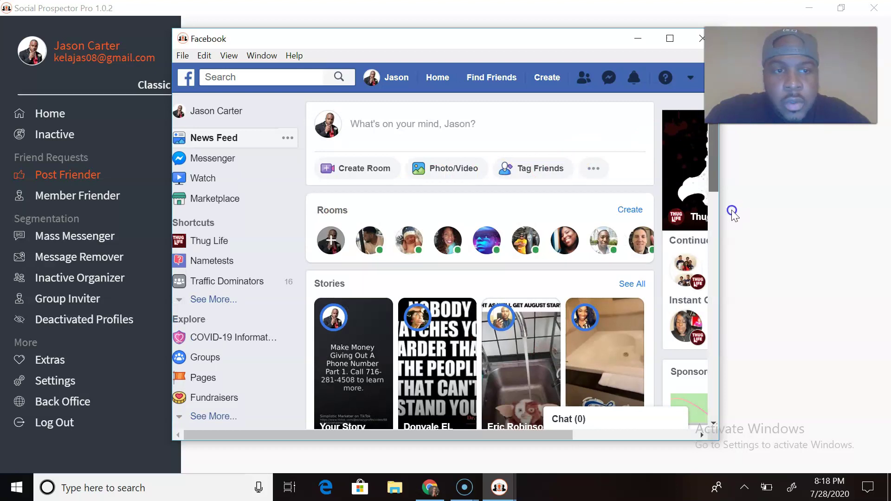
{"action": "scroll", "coordinate": [707, 221], "scroll_direction": "down", "scroll_amount": 5}
{"action": "left_click", "coordinate": [670, 39]}
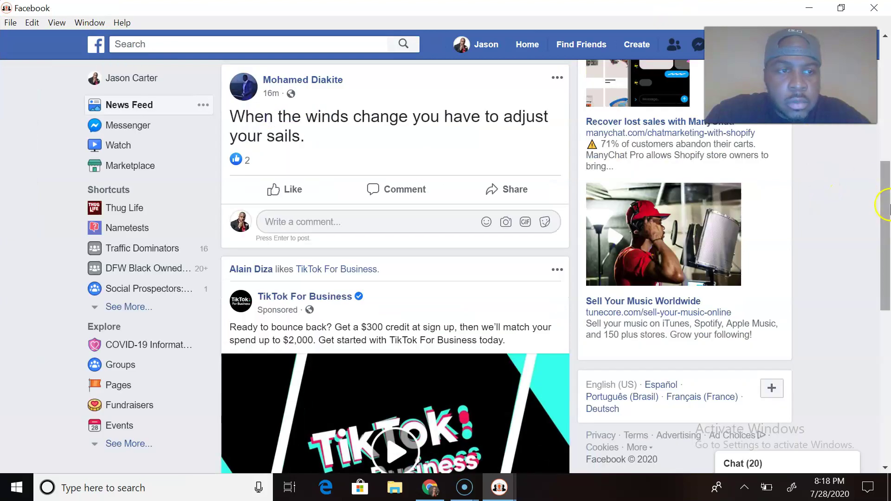
{"action": "left_click_drag", "start_coordinate": [886, 214], "coordinate": [878, 344]}
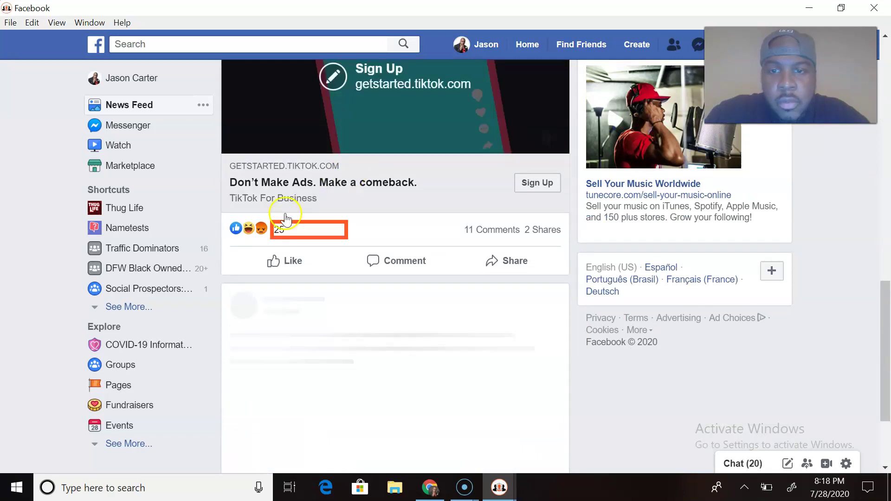
- Friend the post's 15 likers, stopping at 7 of 30 requests, then close the reactions list
{"action": "left_click", "coordinate": [281, 230]}
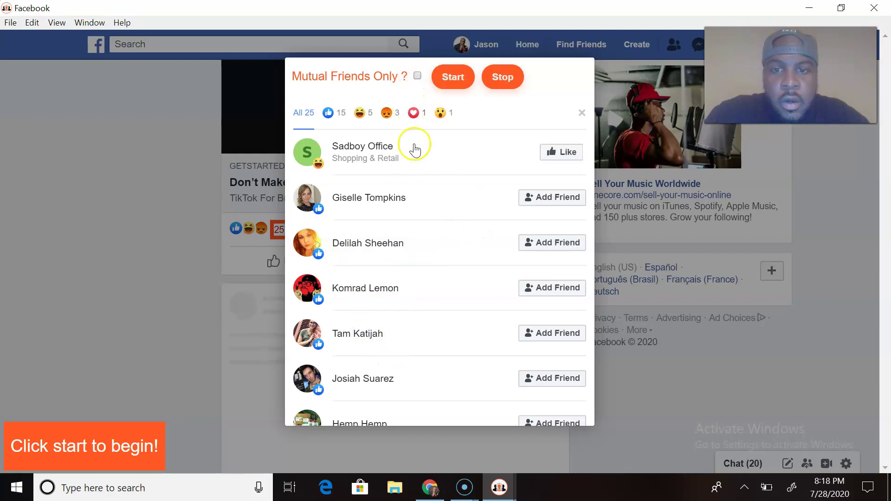
{"action": "left_click", "coordinate": [449, 86]}
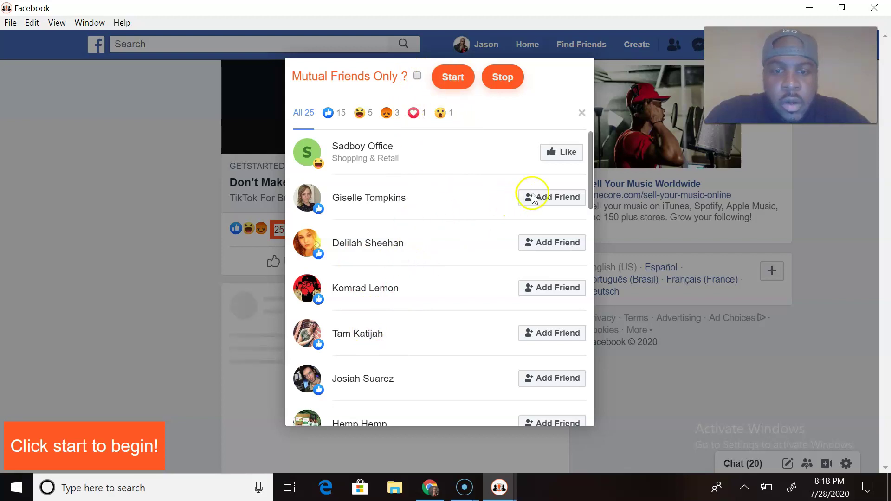
{"action": "left_click", "coordinate": [329, 113]}
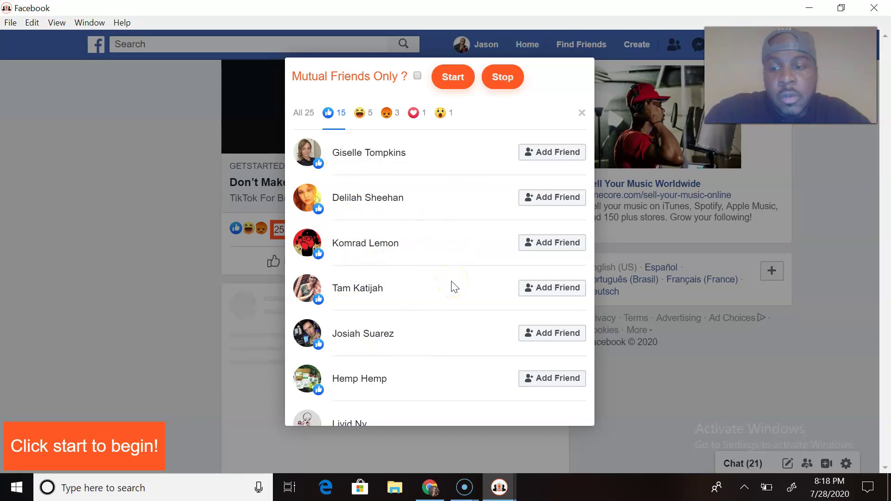
{"action": "left_click", "coordinate": [451, 83]}
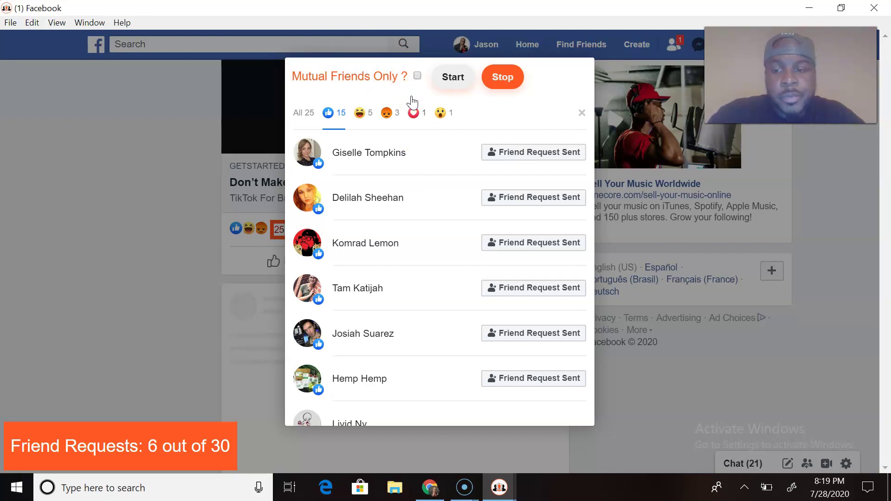
{"action": "left_click", "coordinate": [498, 78]}
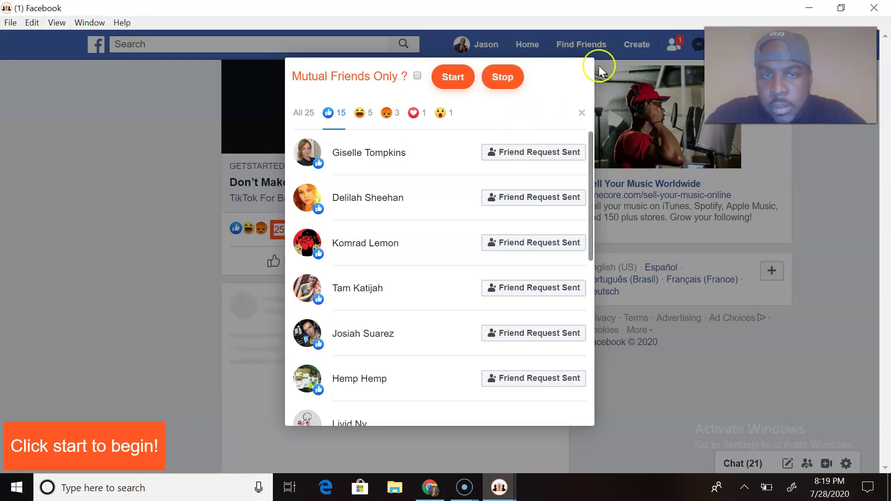
{"action": "left_click", "coordinate": [581, 112]}
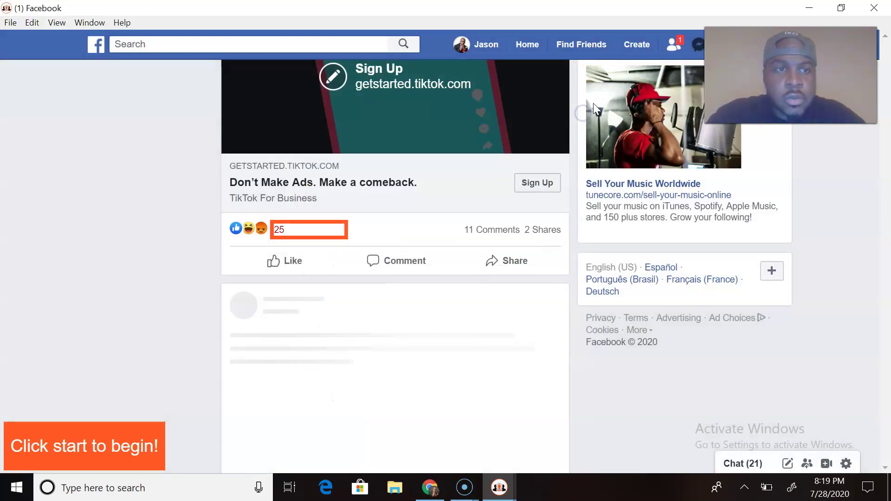
- Fetch the 7 joined groups in Member Friender and open Traffic Dominators for friending
{"action": "left_click", "coordinate": [875, 9]}
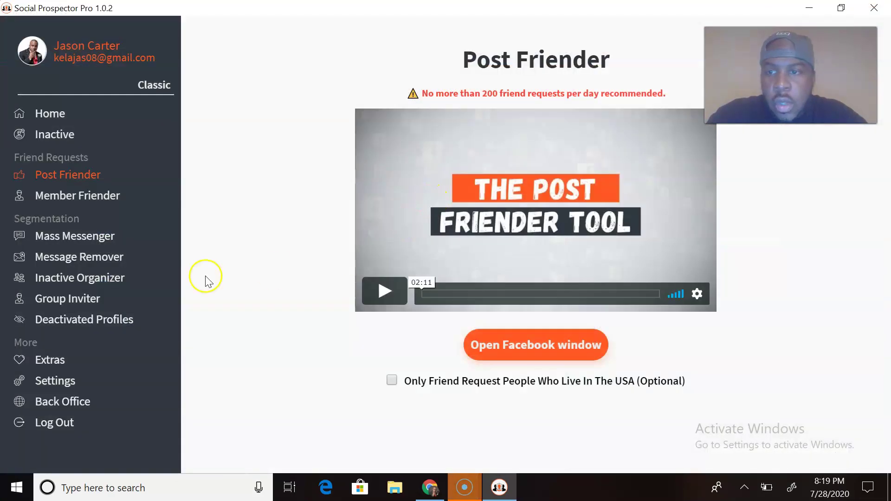
{"action": "left_click", "coordinate": [49, 198]}
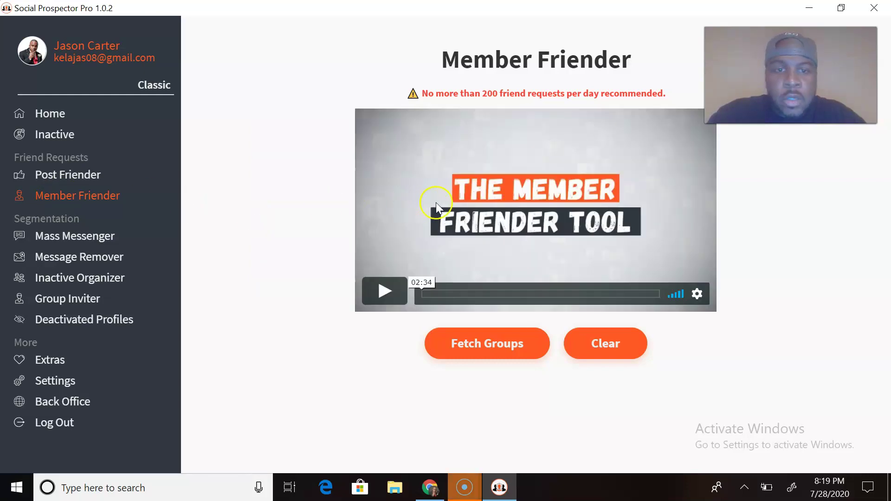
{"action": "left_click", "coordinate": [501, 346]}
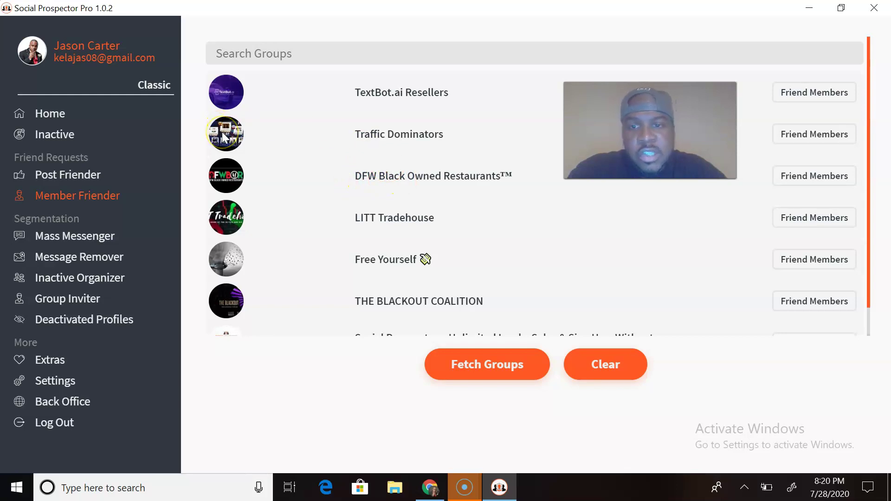
{"action": "left_click", "coordinate": [825, 139]}
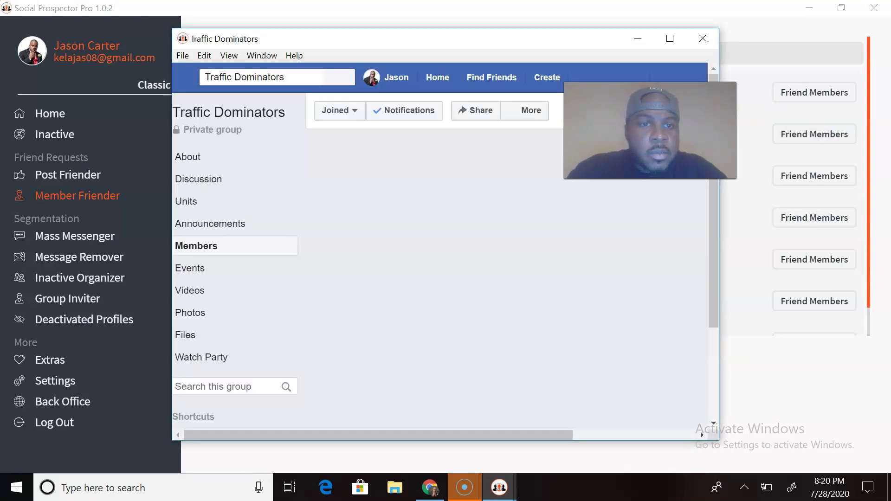
- Maximize the Traffic Dominators Members window showing its 26,551 members
{"action": "left_click", "coordinate": [675, 42]}
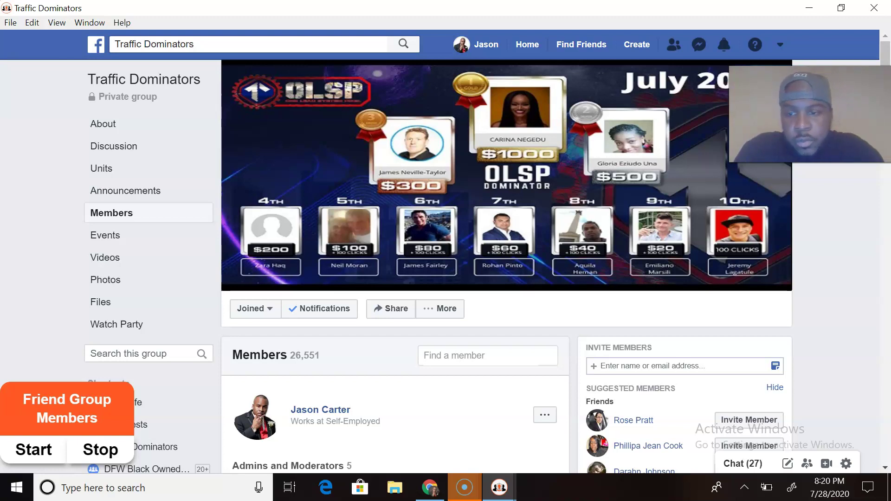
- Run friend requests to Traffic Dominators members up to 14 of 79, then return to the groups list
{"action": "left_click", "coordinate": [35, 450]}
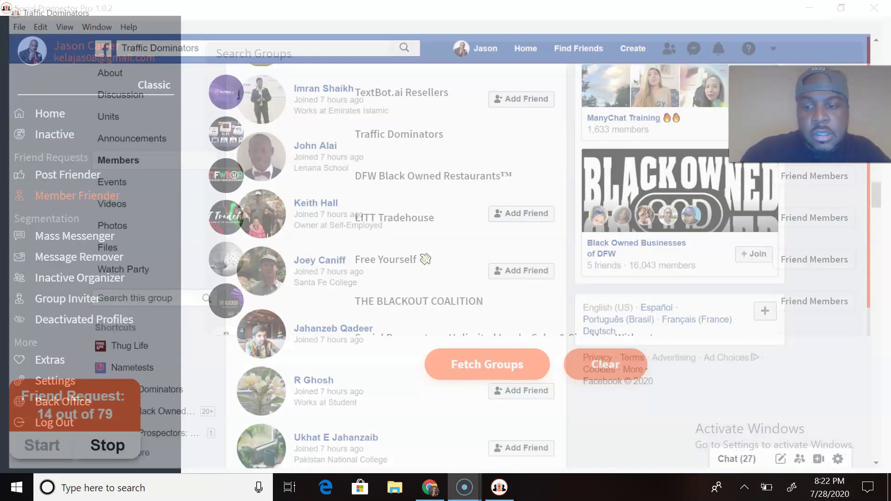
{"action": "key", "text": "alt+Tab"}
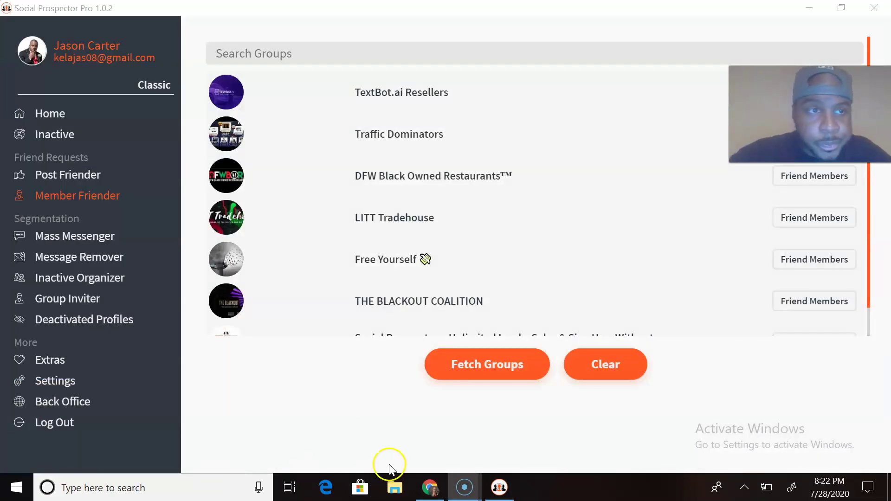
- Close Social Prospector Pro and relaunch it from the desktop icon to its Home page
{"action": "left_click", "coordinate": [875, 11]}
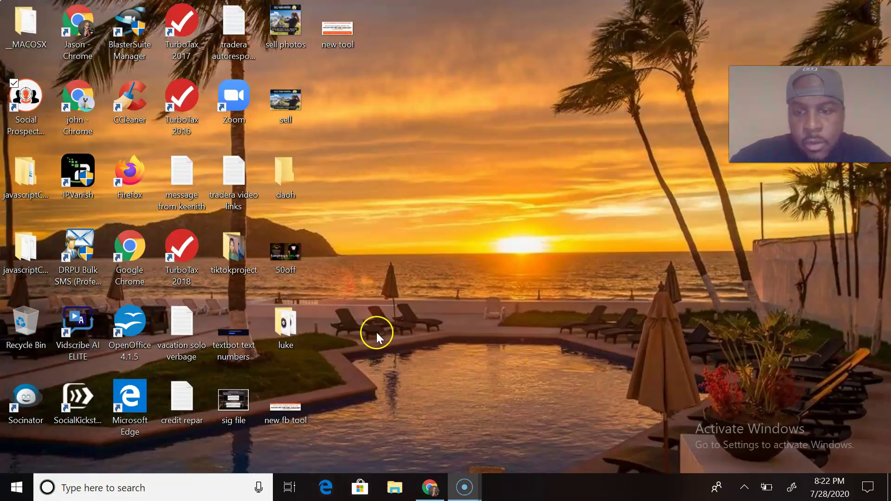
{"action": "double_click", "coordinate": [23, 91]}
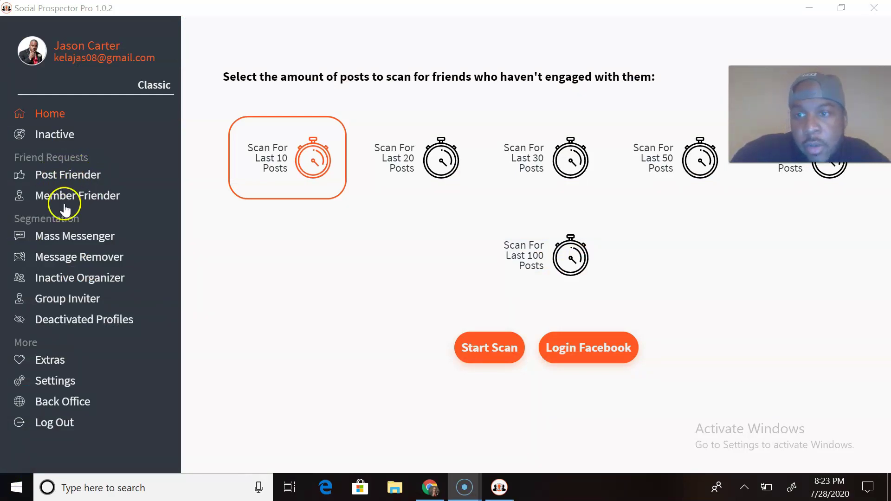
- Look over Mass Messenger, then bring up the Message Remover page with its tutorial video
{"action": "left_click", "coordinate": [73, 240]}
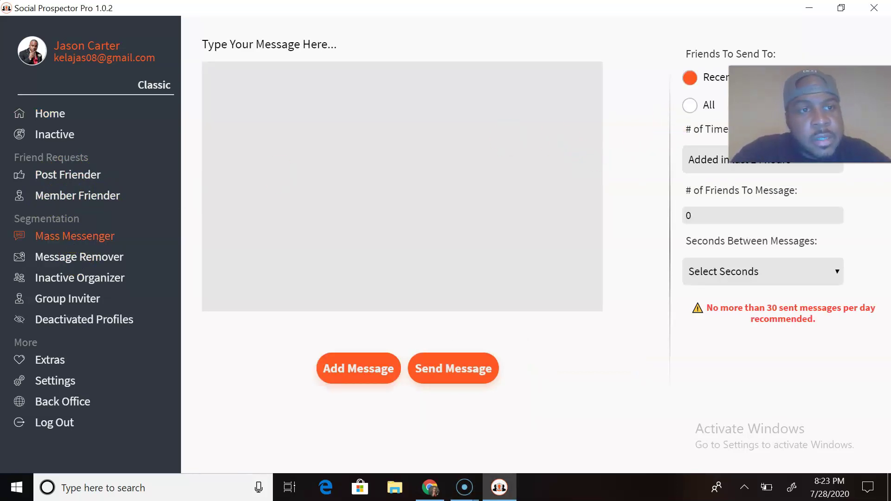
{"action": "key", "text": "alt+Tab"}
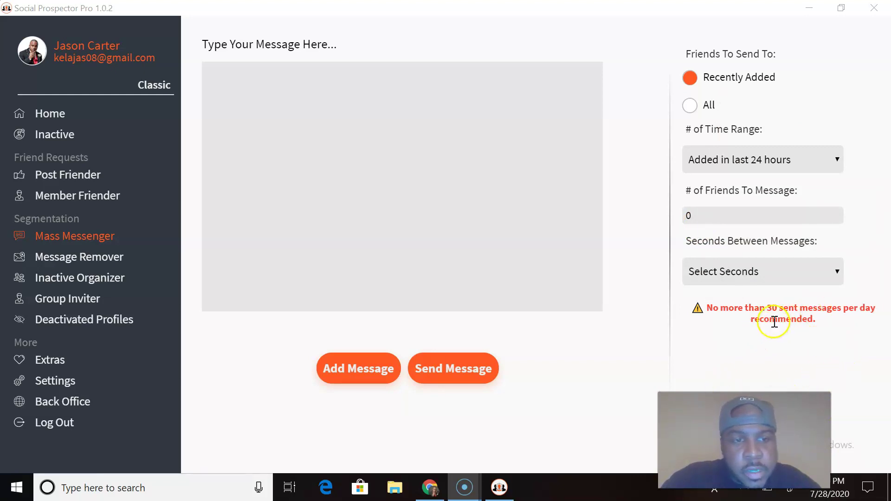
{"action": "left_click", "coordinate": [74, 258]}
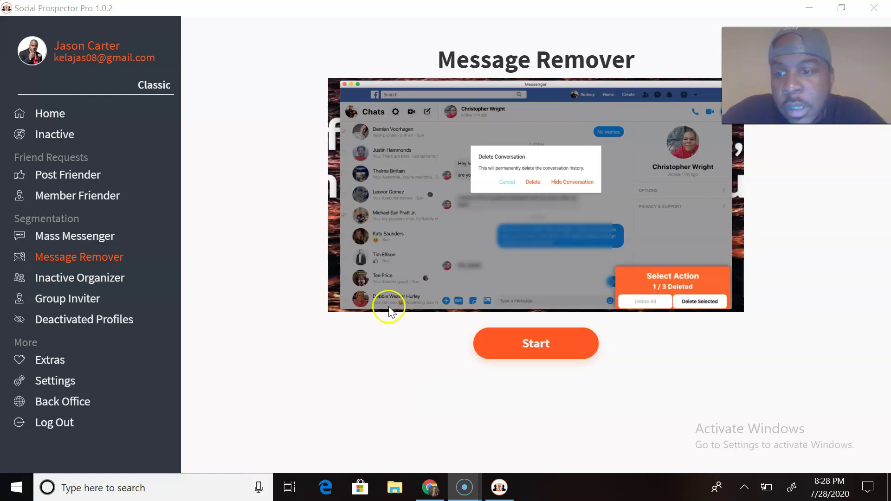
- Glance at the empty Inactive Organizer, then bring up the Group Inviter page and its video
{"action": "left_click", "coordinate": [93, 283]}
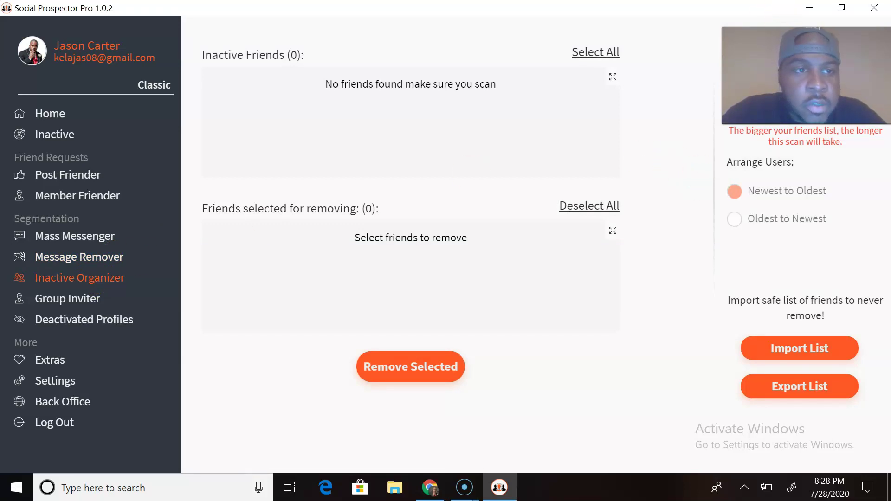
{"action": "key", "text": "alt+Tab"}
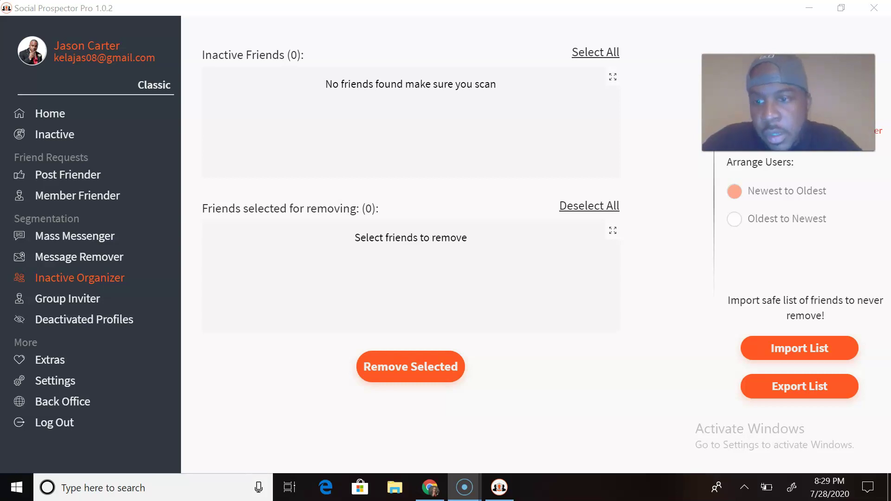
{"action": "left_click", "coordinate": [75, 304]}
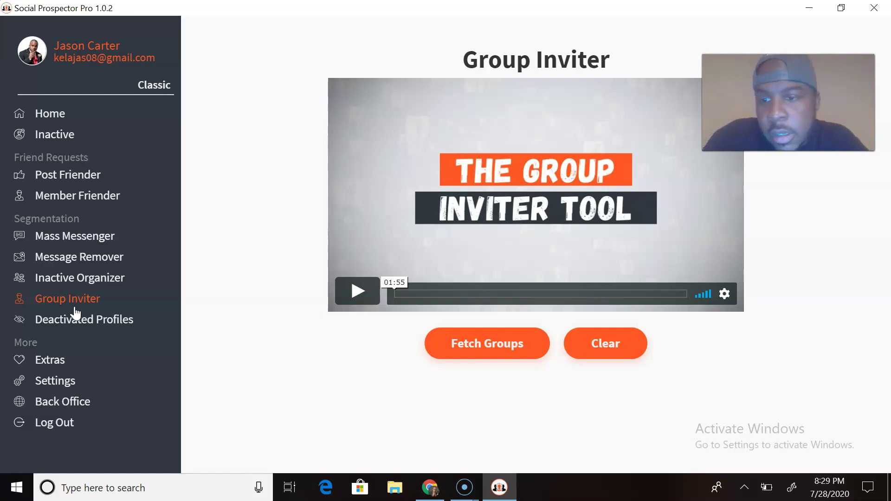
- Scan Deactivated Profiles, remove the one deactivated friend found, and go to the Extras page
{"action": "left_click", "coordinate": [77, 320]}
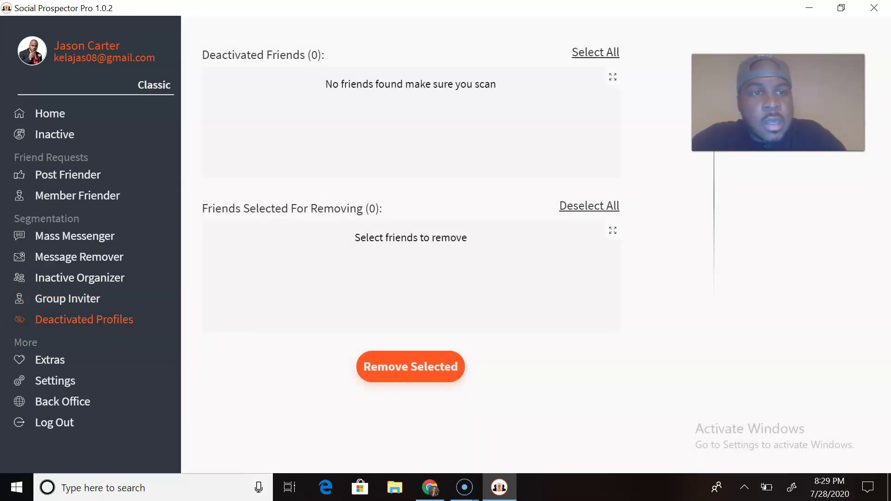
{"action": "left_click", "coordinate": [747, 102]}
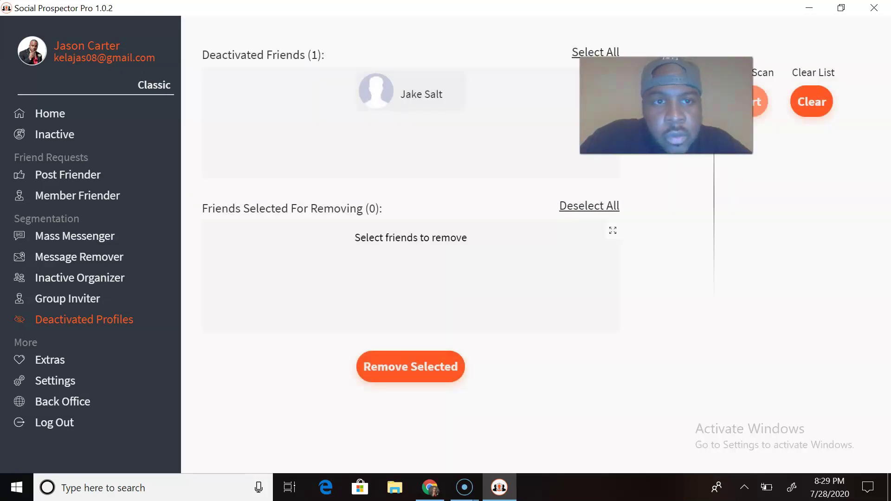
{"action": "left_click_drag", "start_coordinate": [666, 105], "coordinate": [786, 92]}
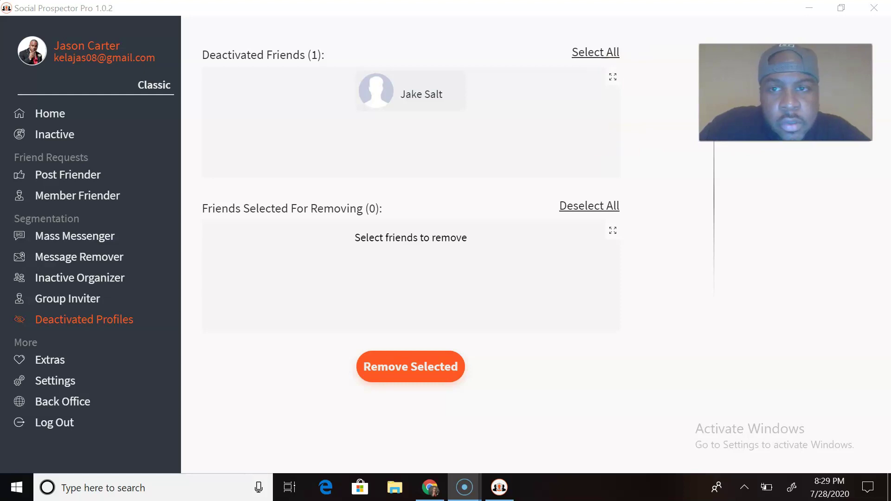
{"action": "left_click", "coordinate": [396, 96]}
{"action": "left_click", "coordinate": [403, 368]}
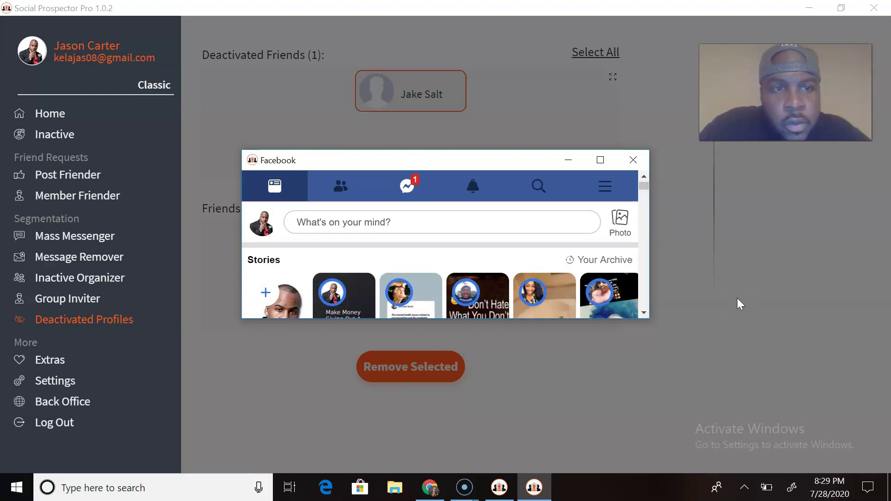
{"action": "left_click", "coordinate": [631, 162]}
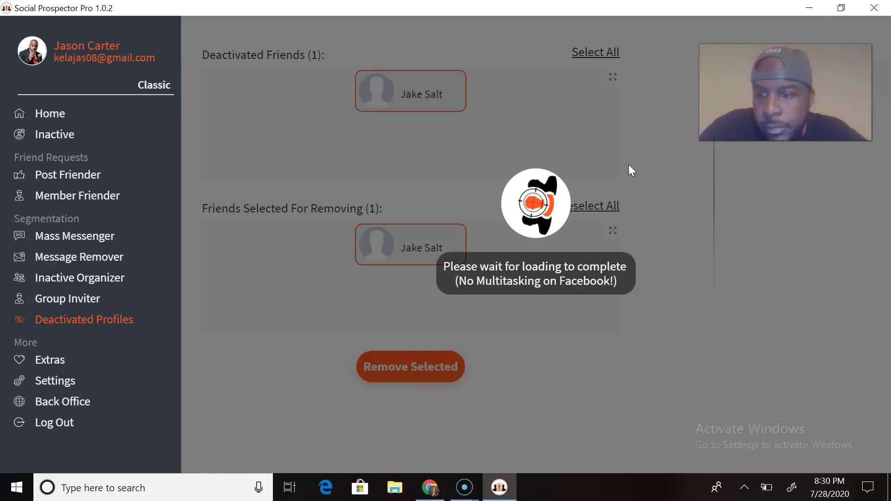
{"action": "left_click", "coordinate": [50, 361]}
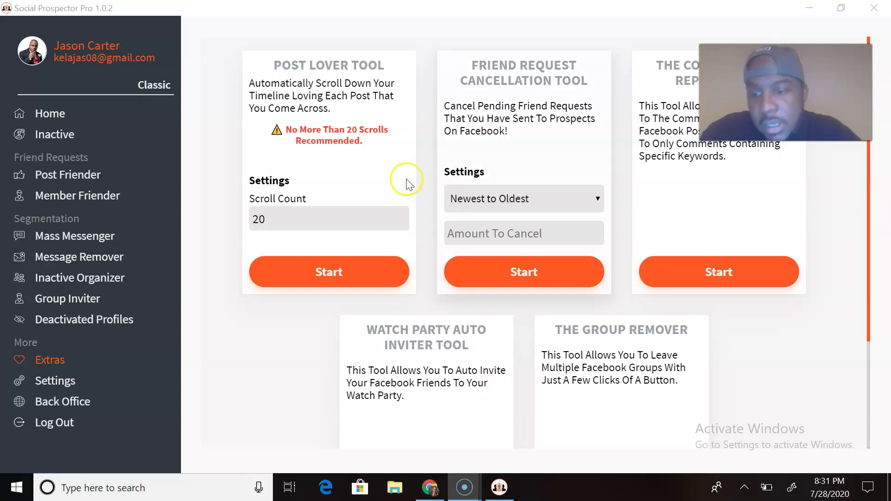
- Start the Post Lover tool with a Scroll Count of 20
{"action": "left_click", "coordinate": [318, 278]}
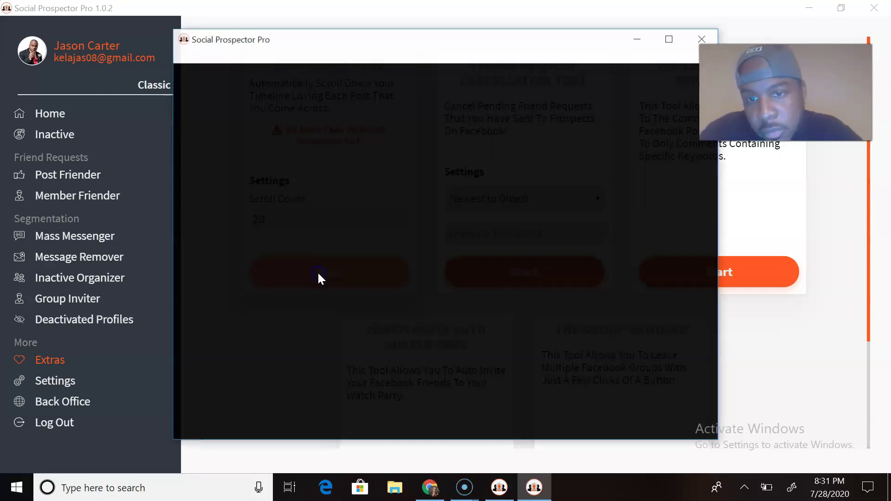